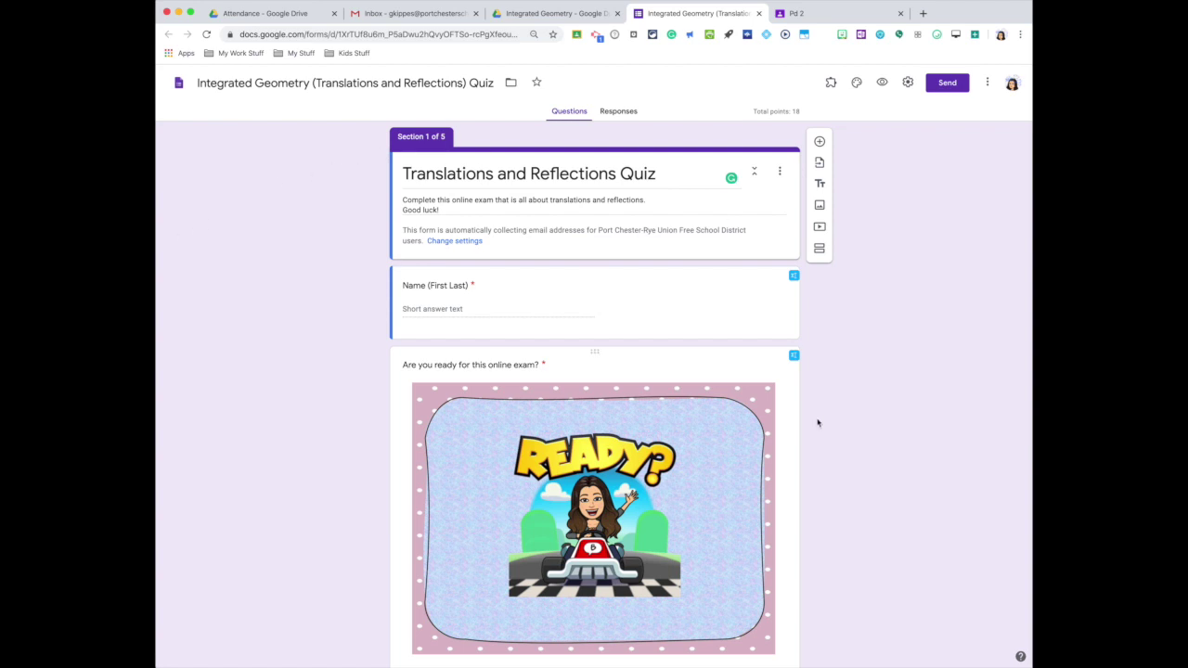
From Google Drive, launch Classroom and go to the Pd 2 class's Classwork page
scroll(233, 438, "down", 5)
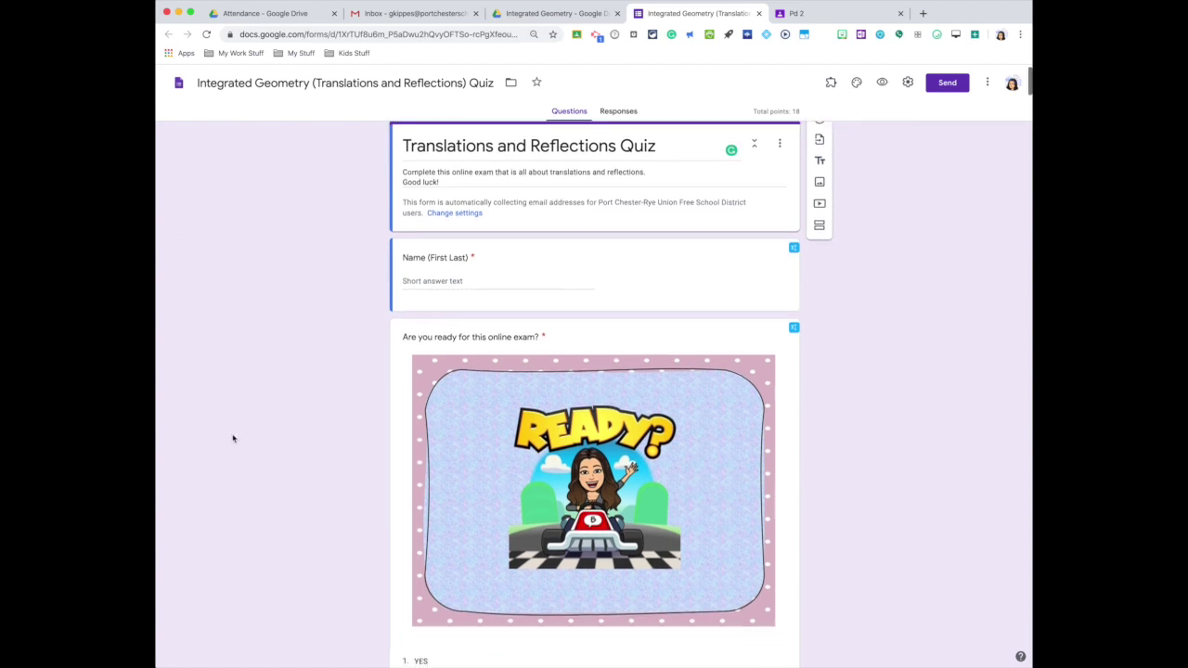
scroll(233, 438, "down", 4)
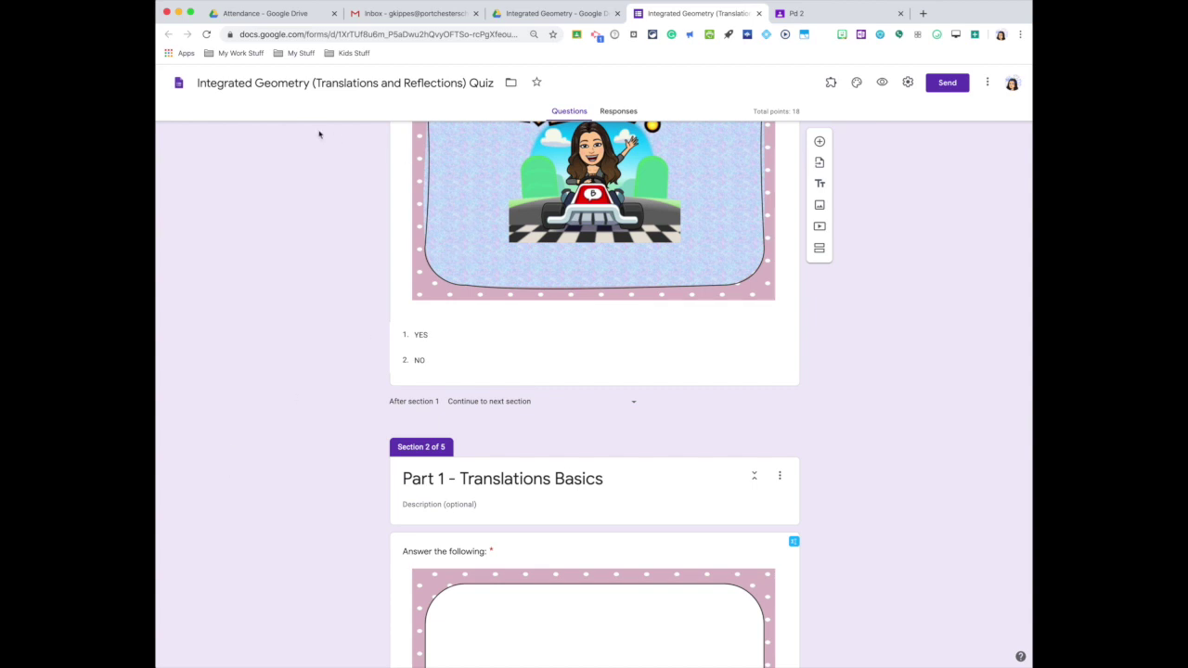
left_click(544, 13)
left_click(576, 35)
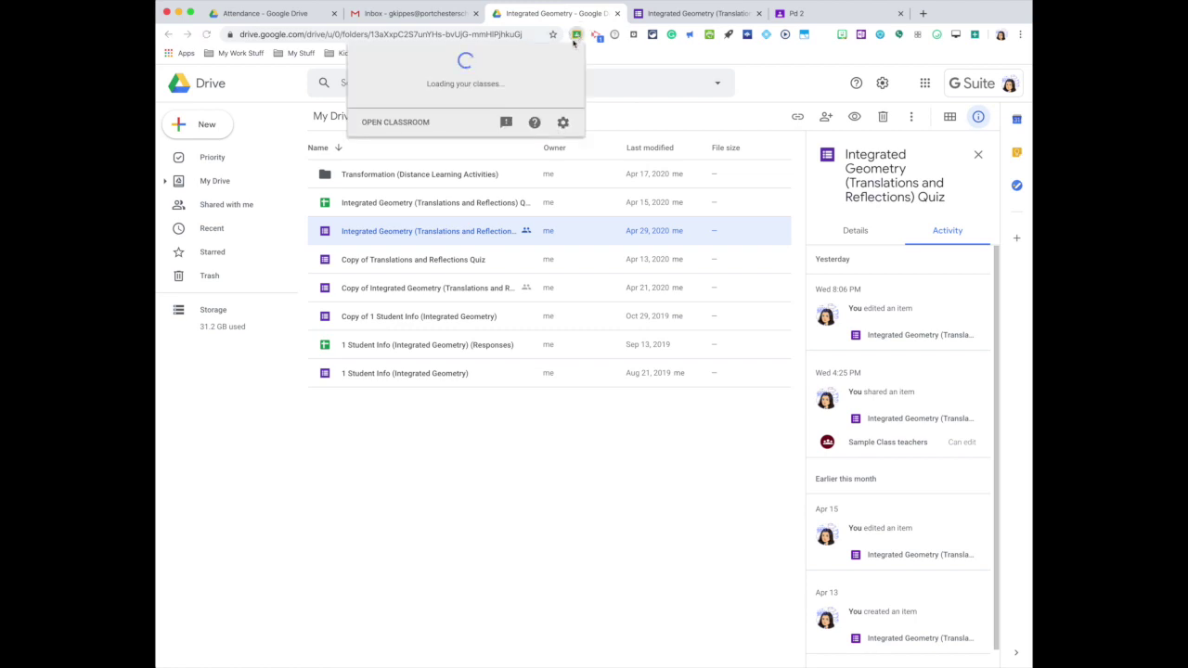
left_click(405, 124)
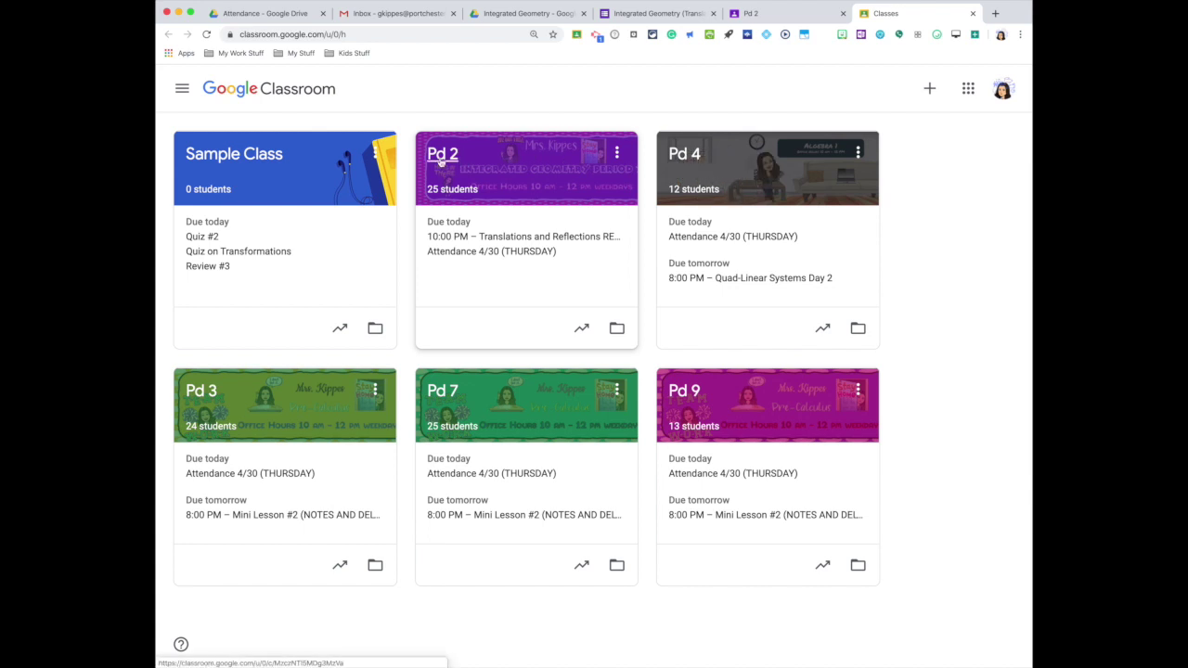
left_click(441, 156)
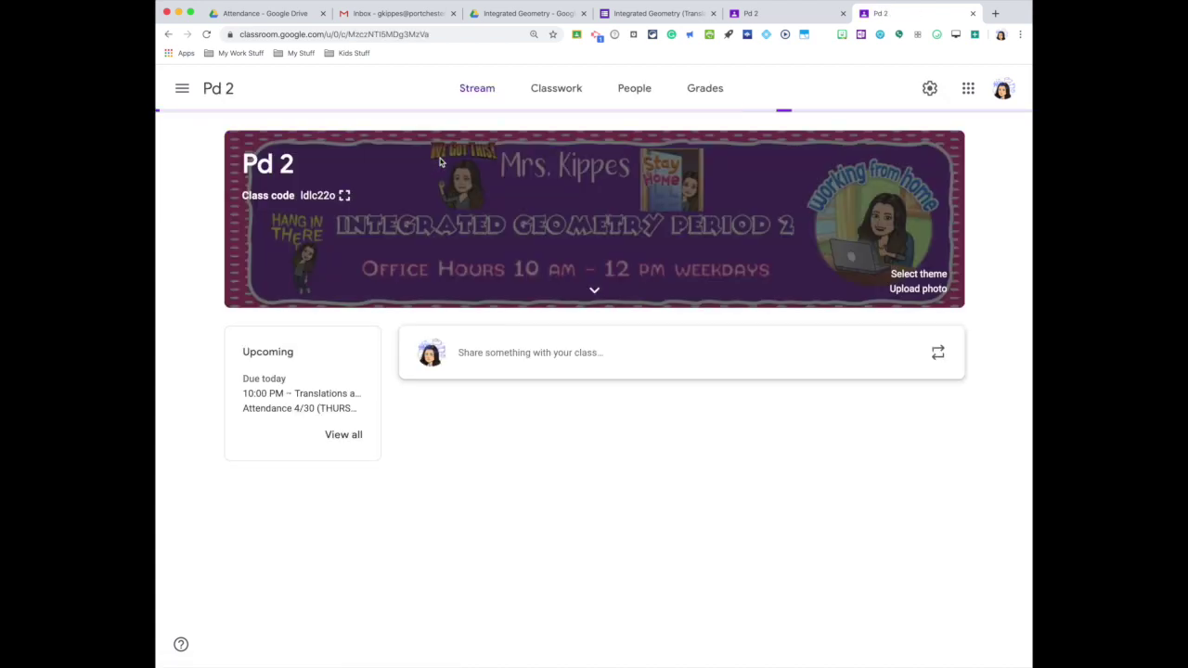
left_click(559, 99)
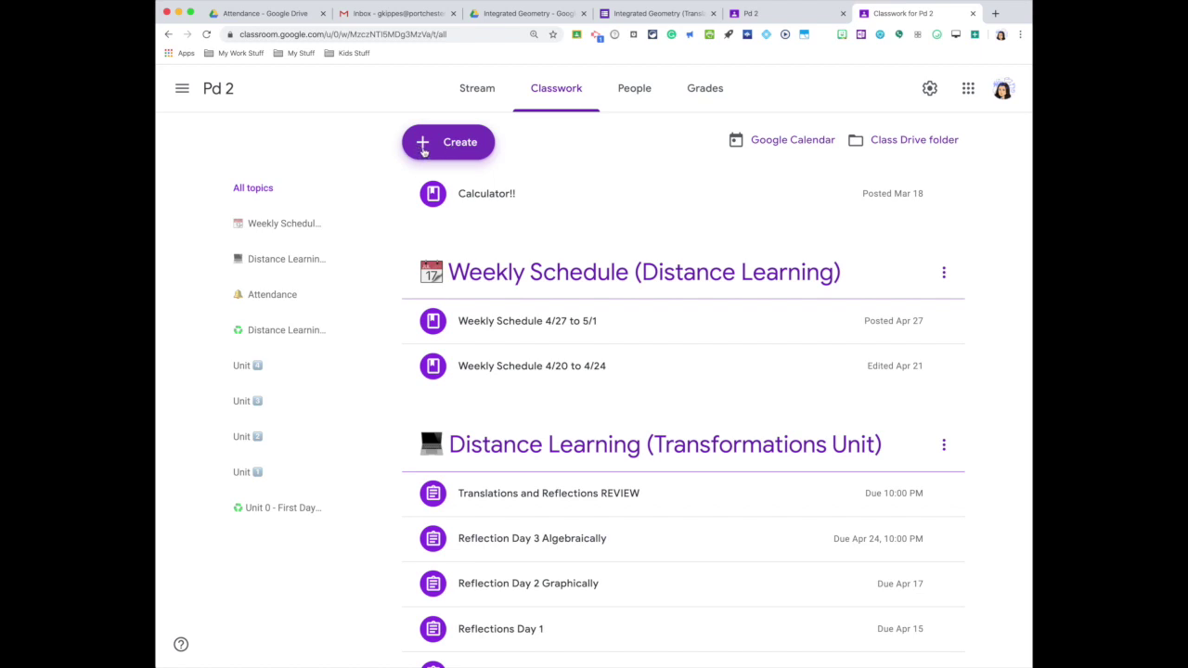
left_click(424, 147)
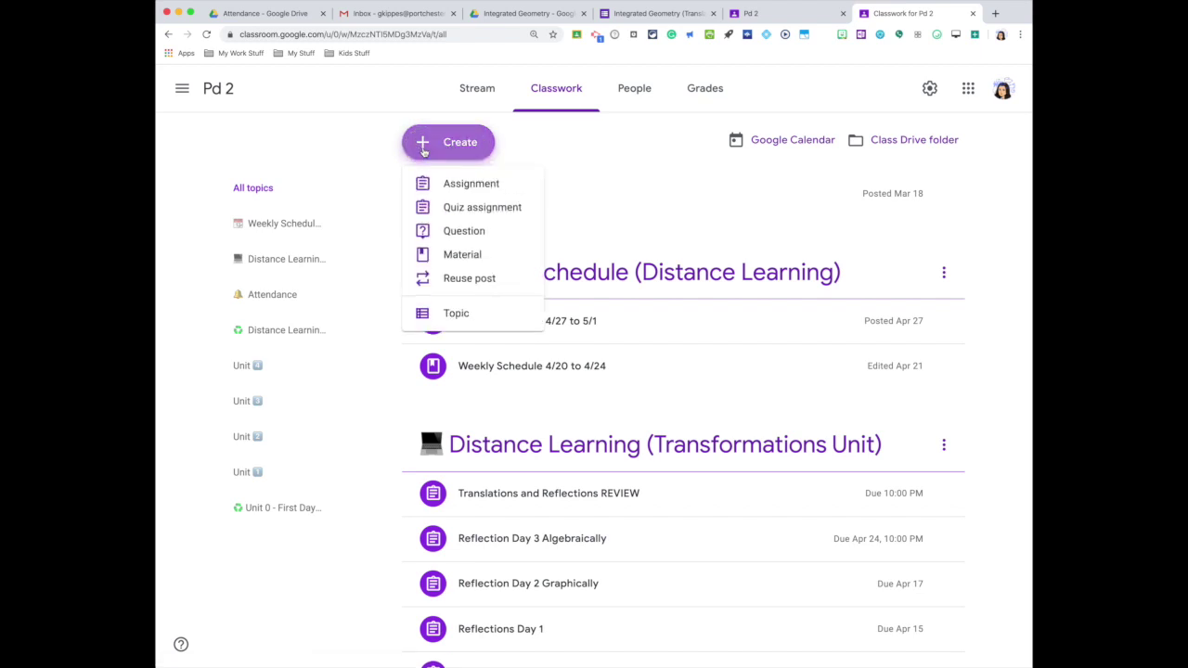
Create a new quiz assignment titled 'Translation and Reflection Quiz'
left_click(476, 209)
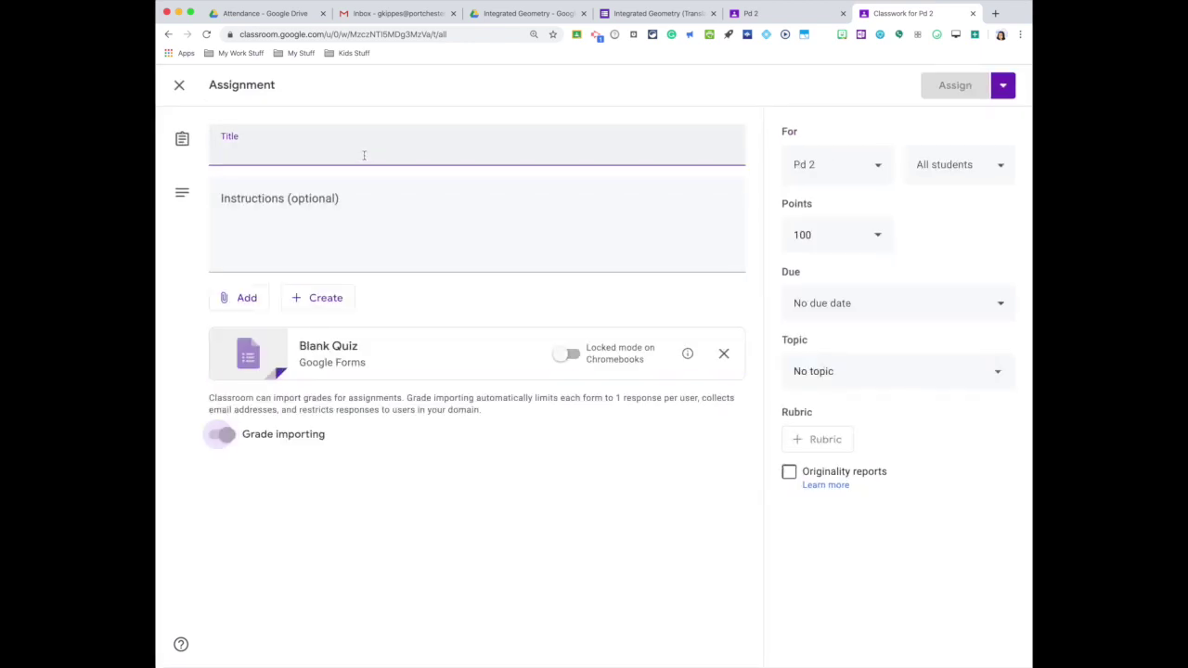
left_click(364, 155)
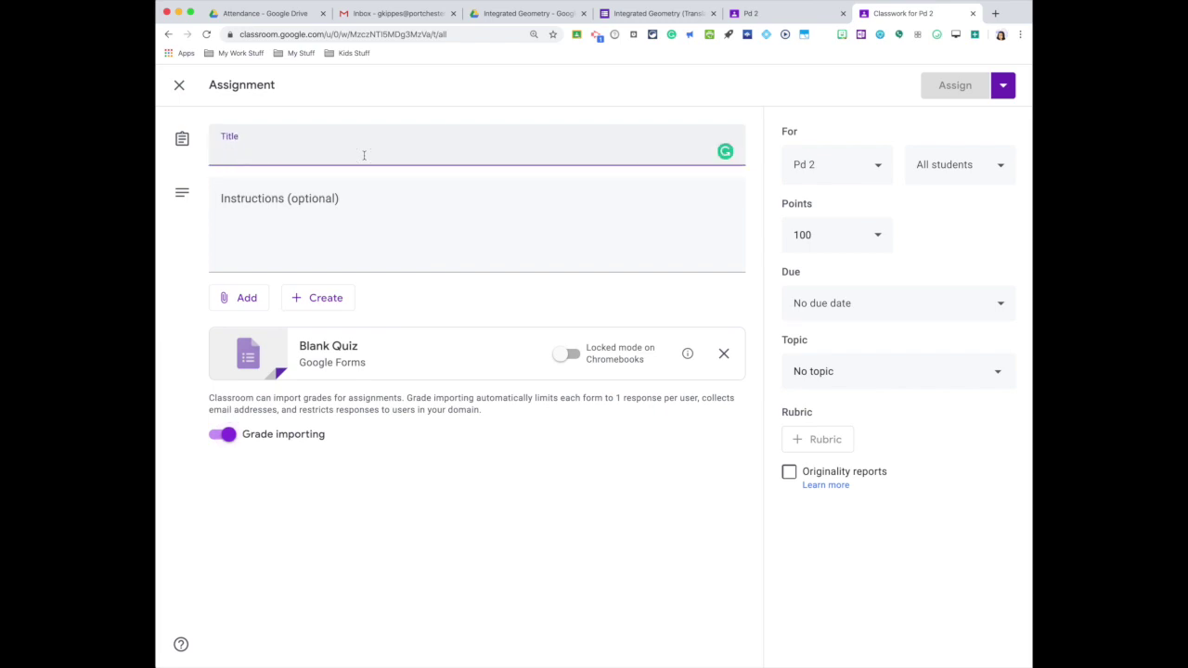
type("Tr")
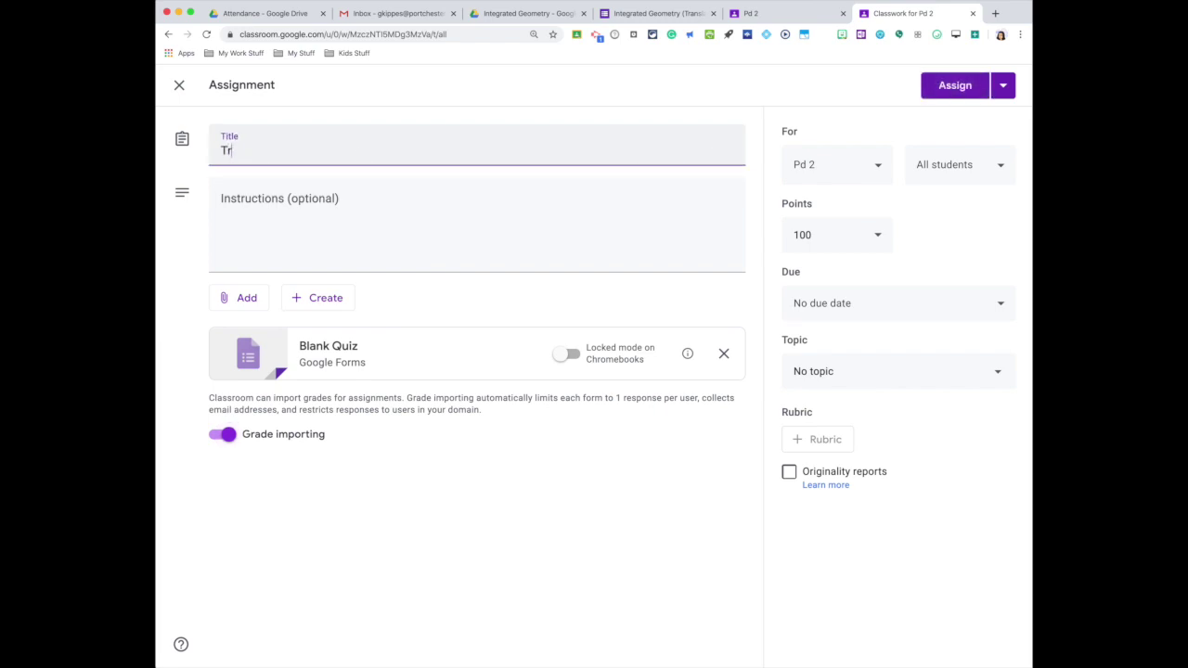
type("anslationaand Reflection")
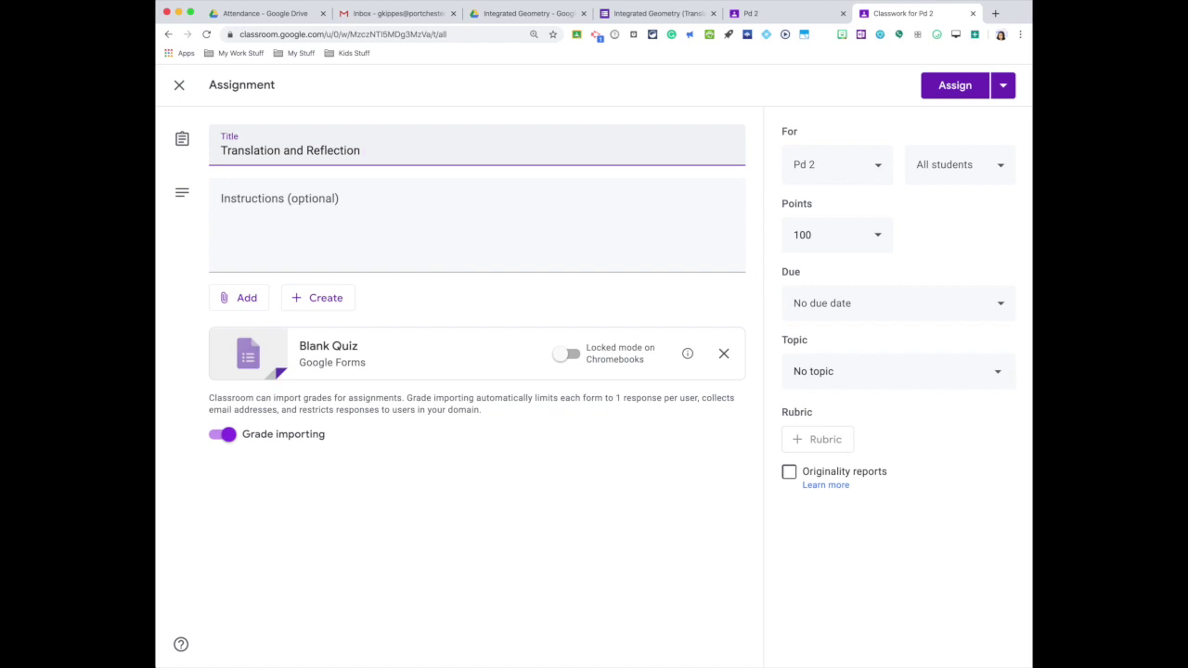
type(" Quiz")
left_click(358, 197)
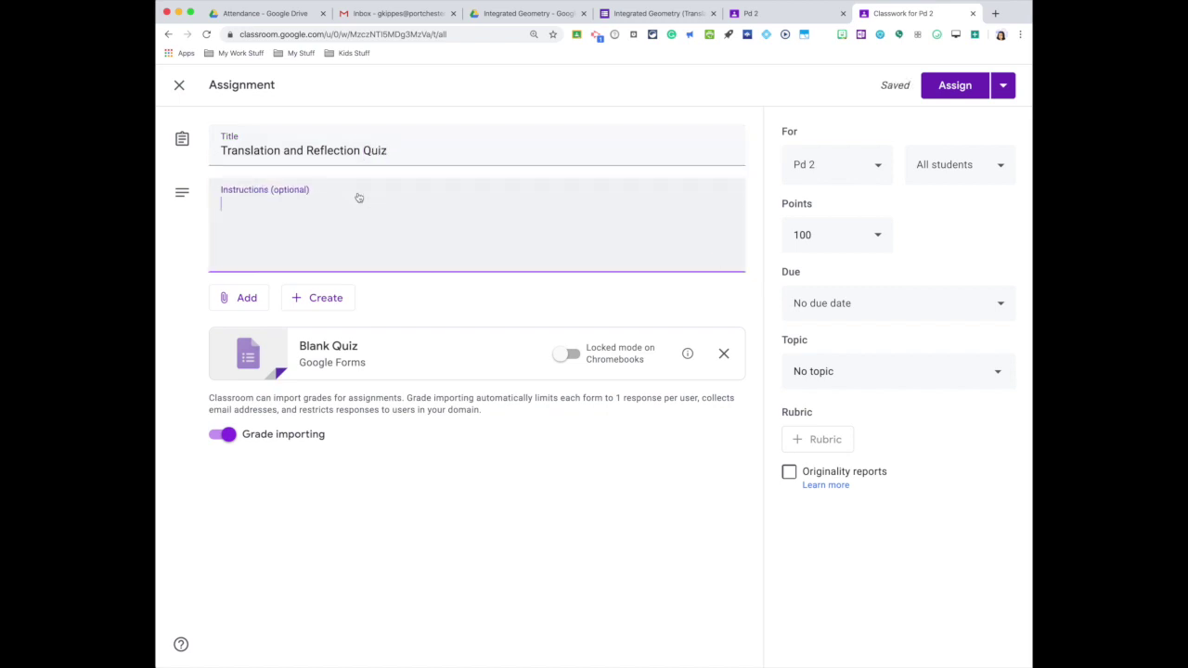
Enter instructions 'Complete the google form to show what you have learned about translations and reflections. Good Luck'
type("Complete th")
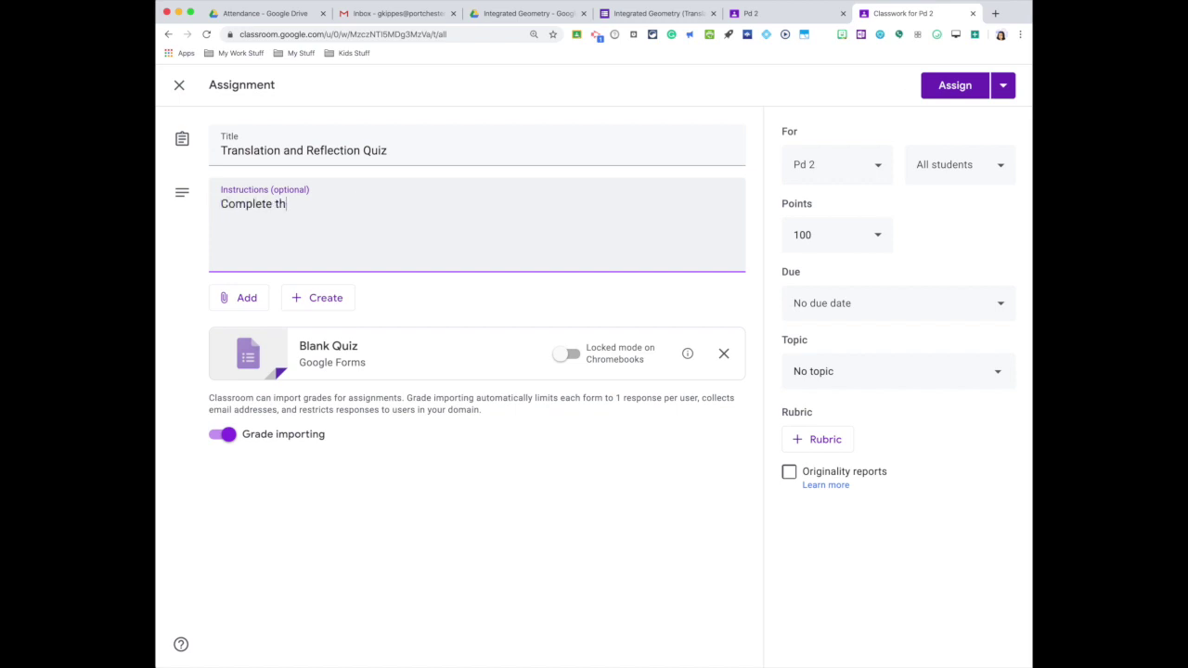
type("e google form ")
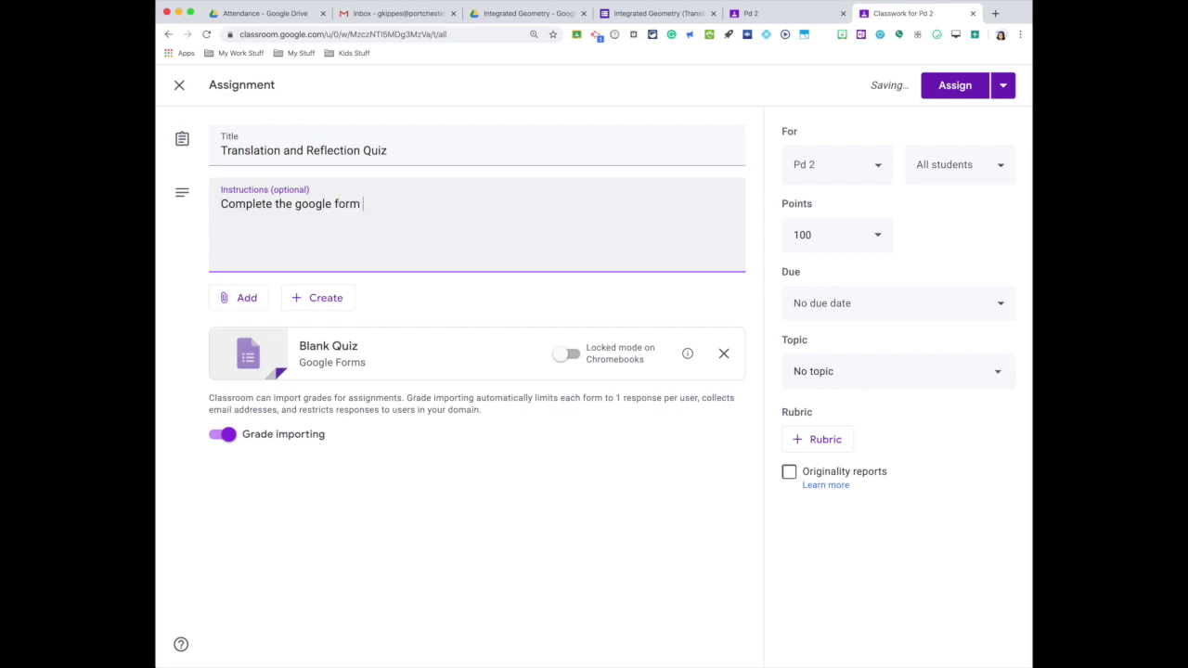
type("to d")
type("how what you h")
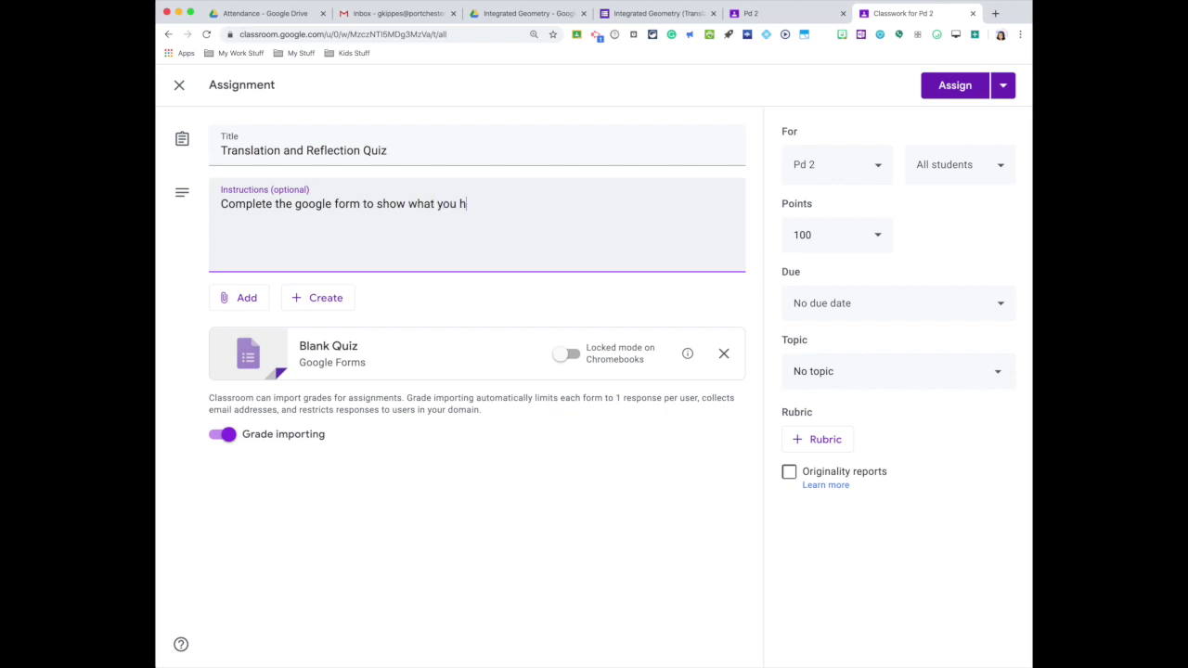
type("ave learned about transa")
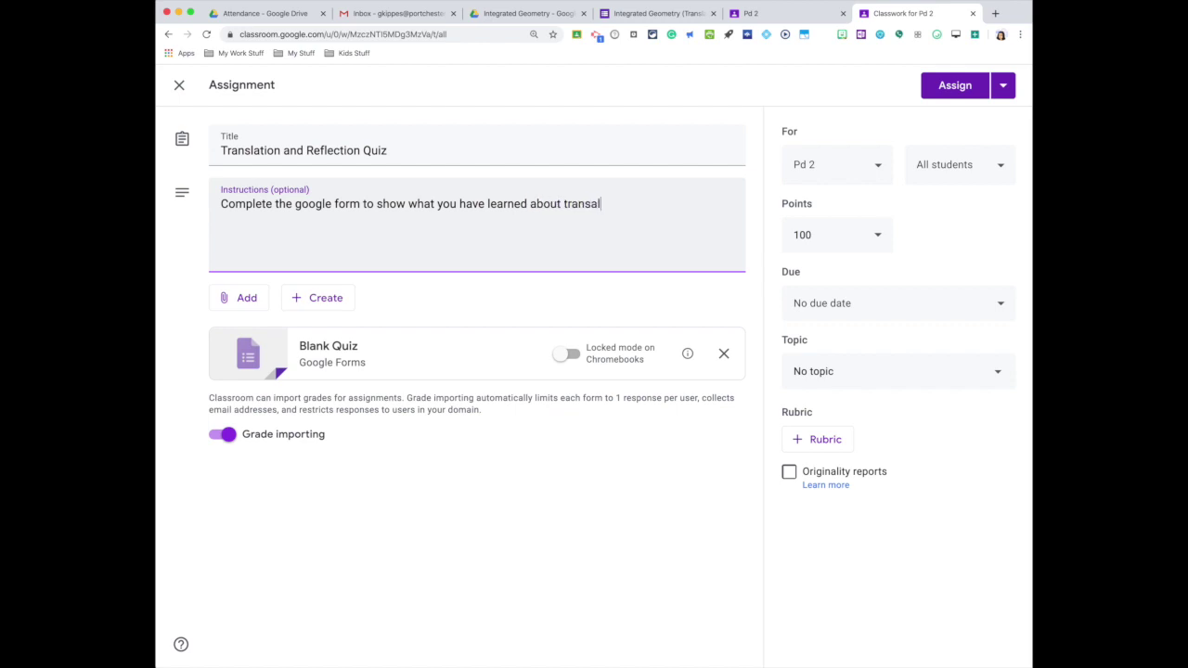
key("BackSpace")
type("lations and reflections")
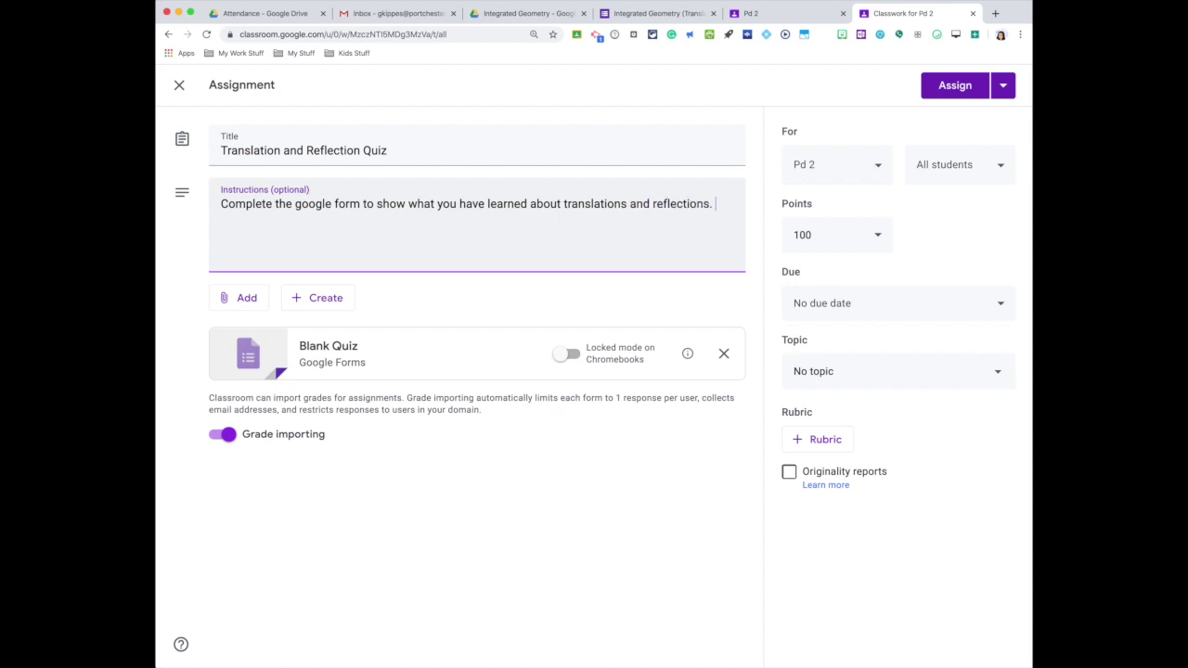
type(". Good Luck!")
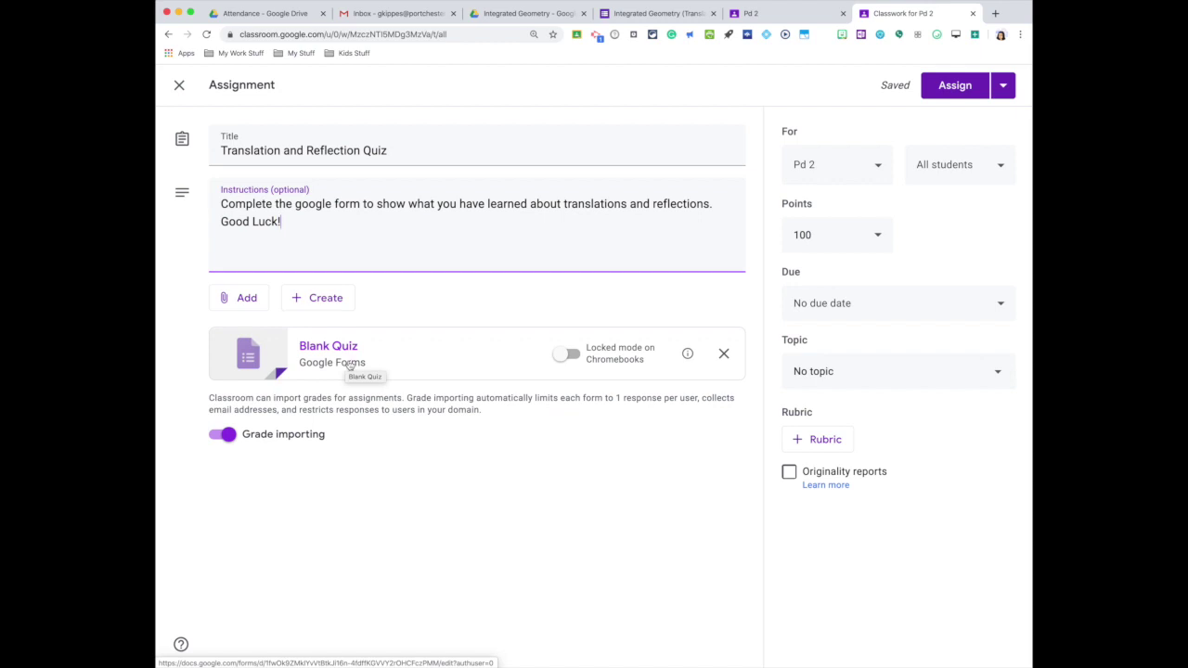
Swap the Blank Quiz attachment for the Integrated Geometry form from Drive's Forms folder
left_click(724, 357)
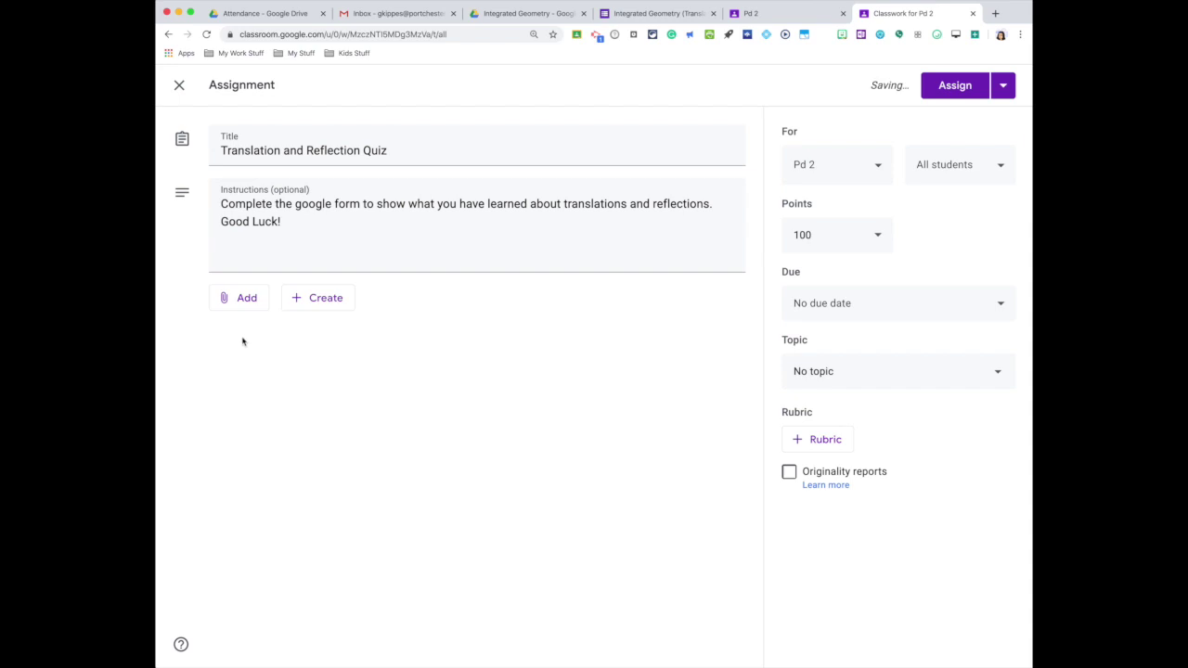
left_click(244, 305)
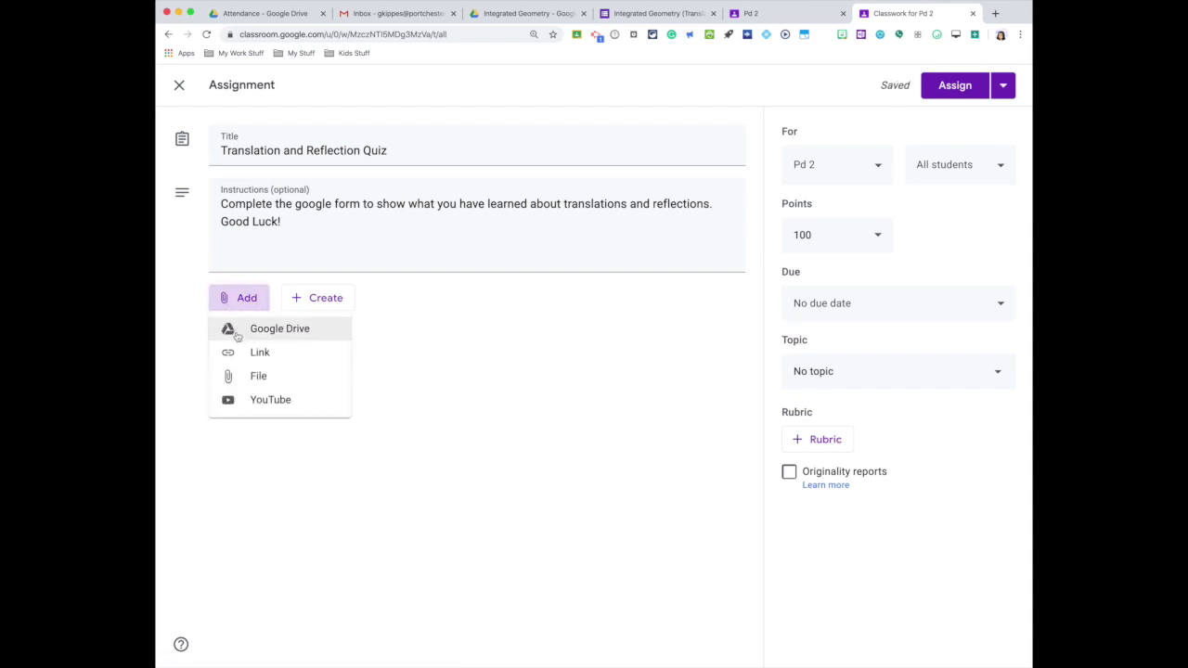
left_click(258, 334)
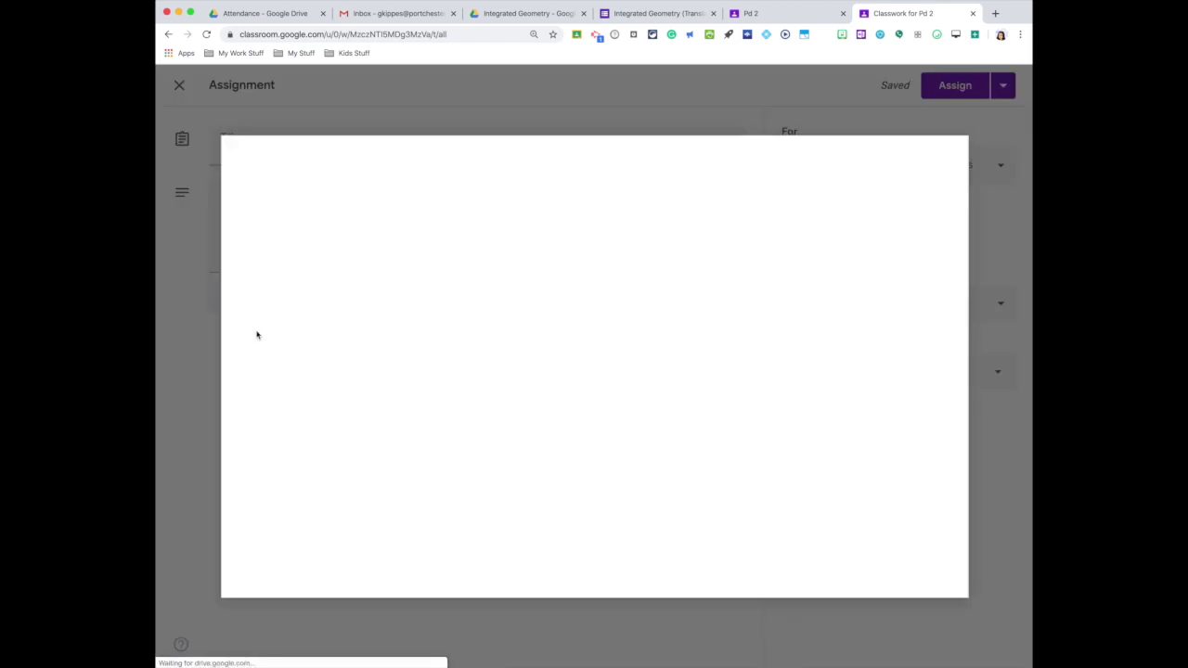
double_click(752, 333)
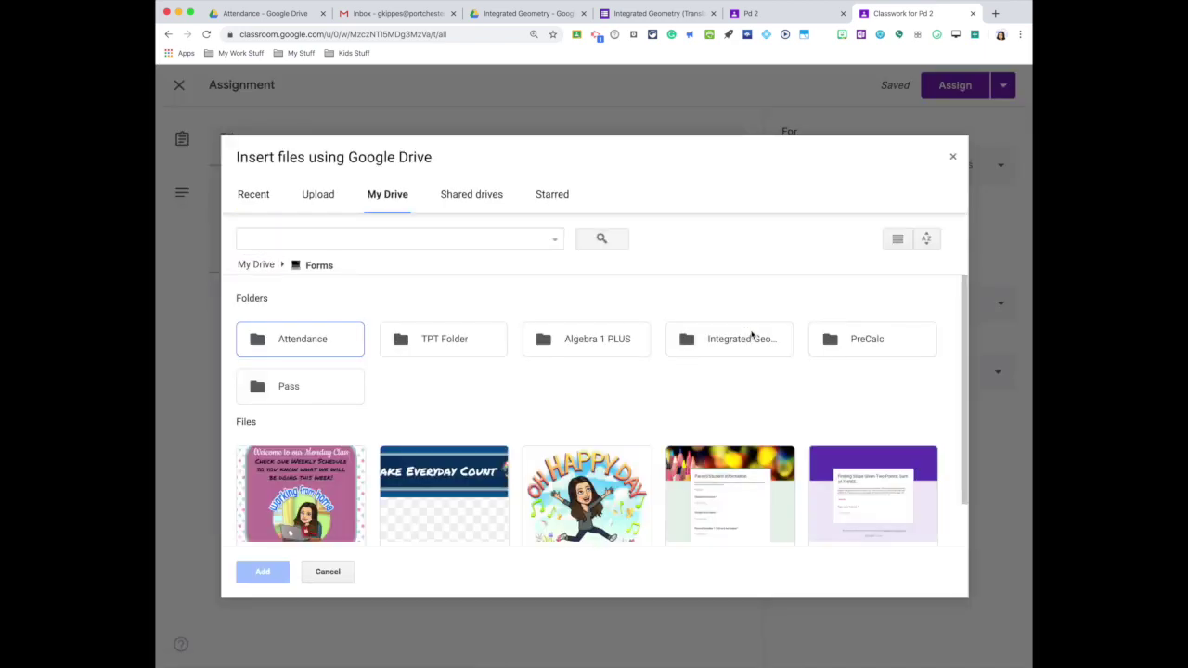
double_click(761, 342)
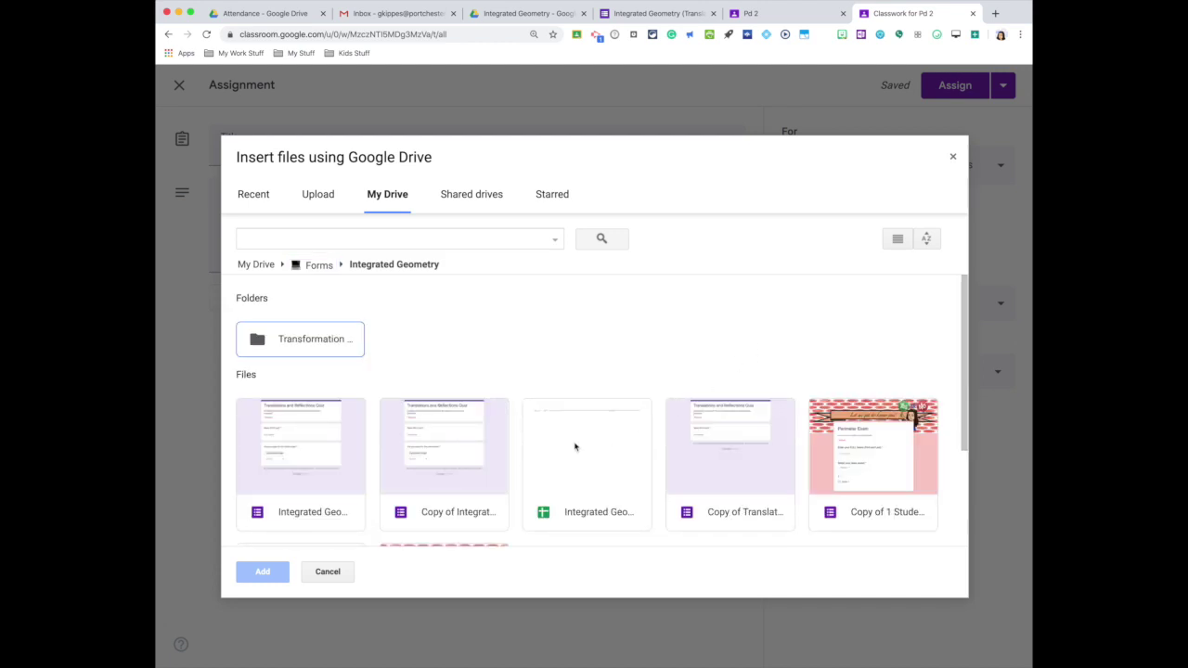
scroll(575, 448, "down", 2)
left_click(284, 375)
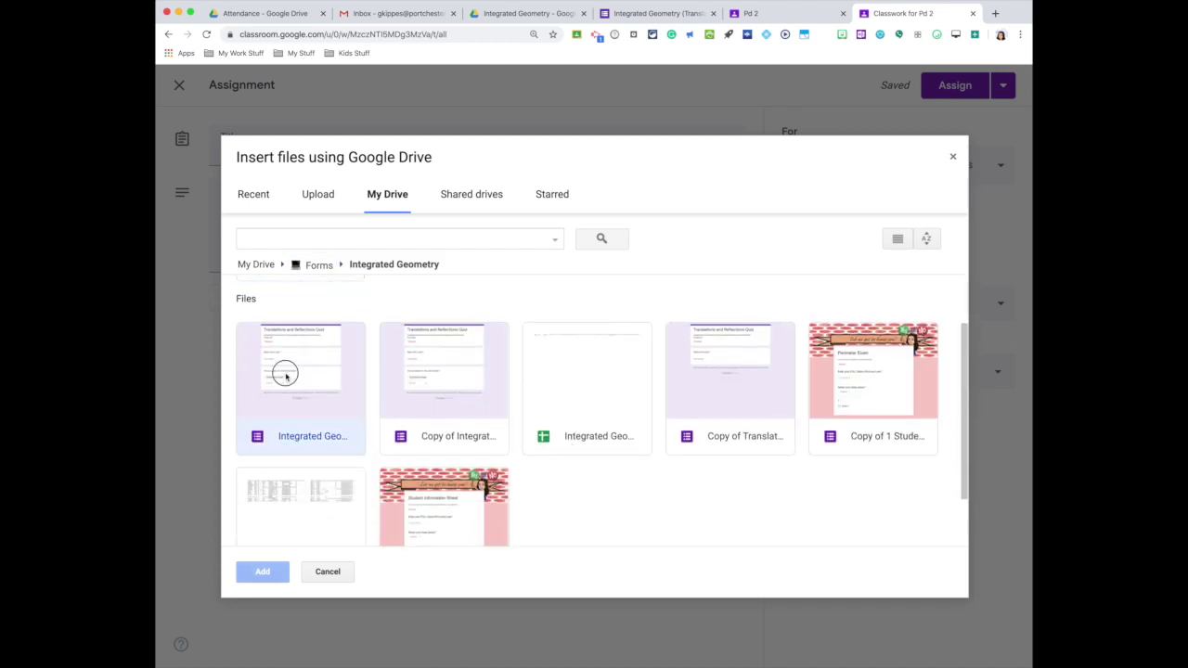
double_click(286, 376)
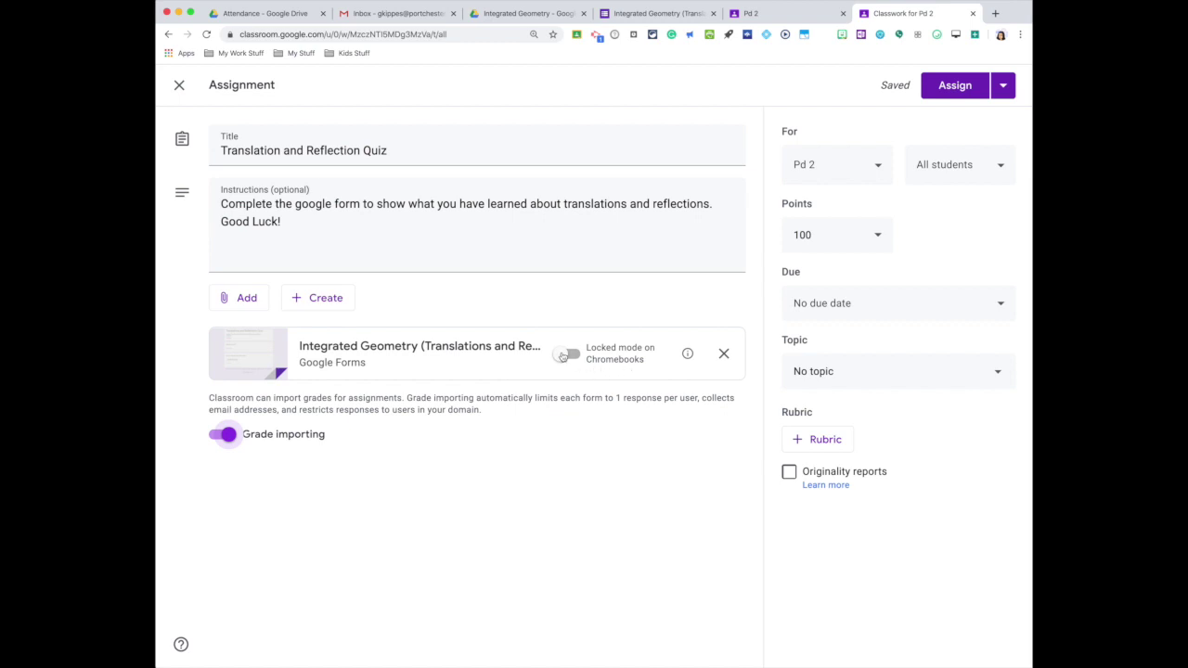
Toggle Locked mode on Chromebooks on and back off, leaving it disabled
left_click(562, 358)
left_click(562, 357)
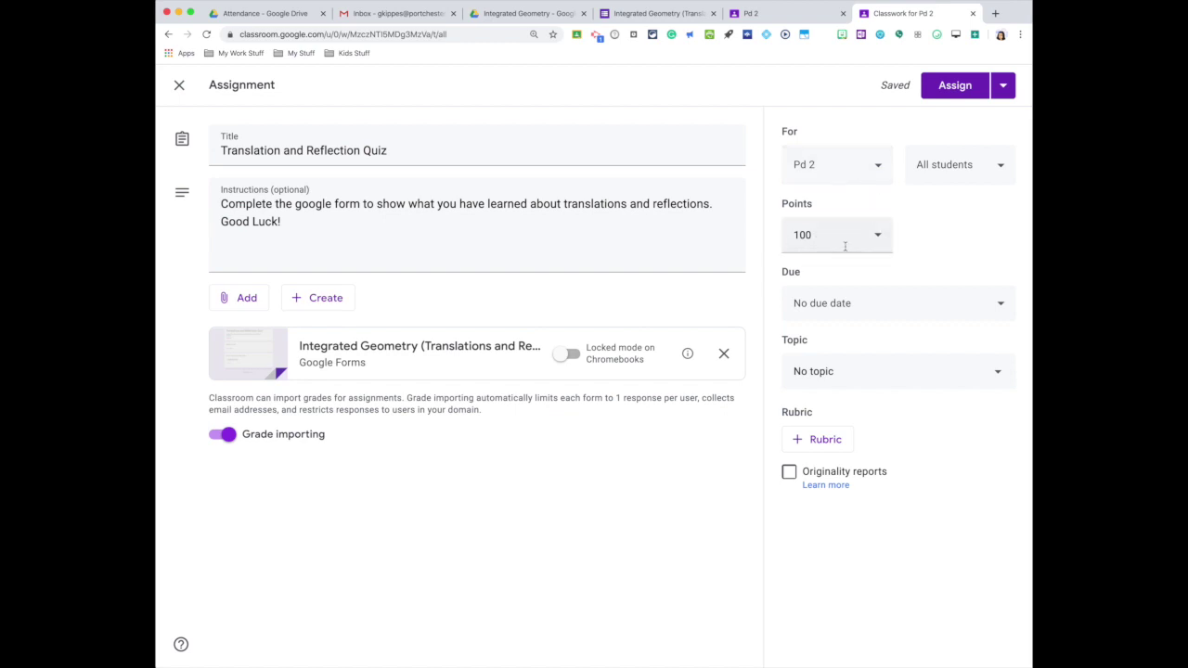
left_click(867, 305)
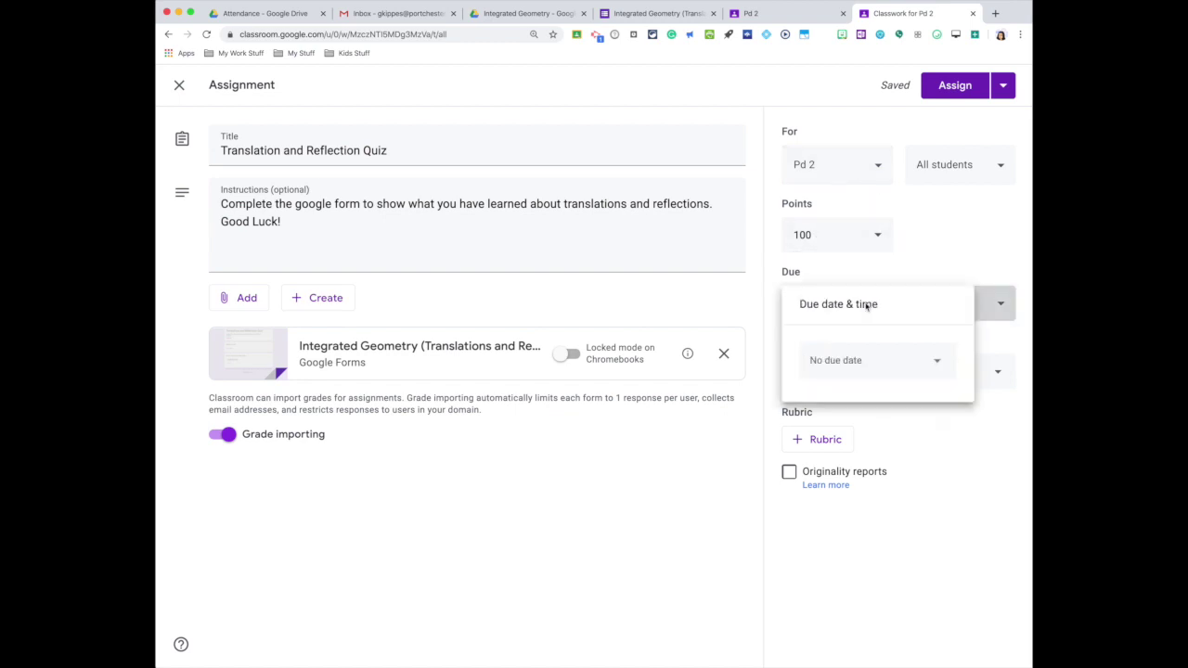
Set the due date to May 1, 2020, replacing 11:59 PM with 8:00 PM
left_click(899, 368)
left_click(931, 433)
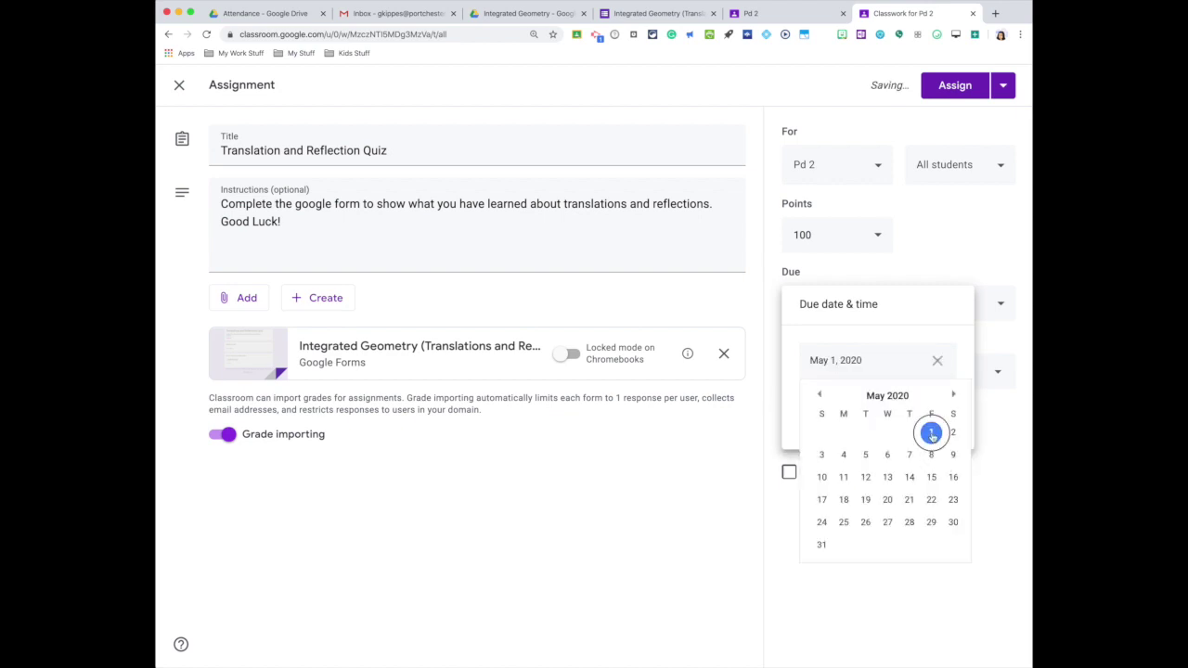
left_click(853, 411)
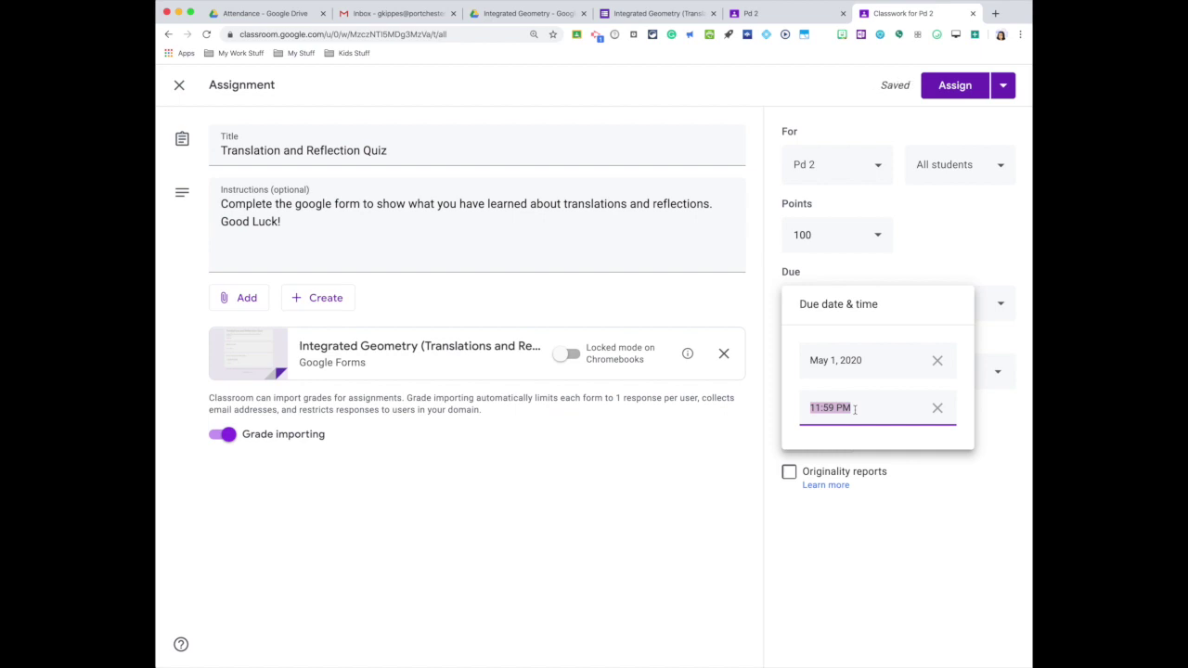
key("BackSpace")
type("8:00 pm")
left_click(1002, 342)
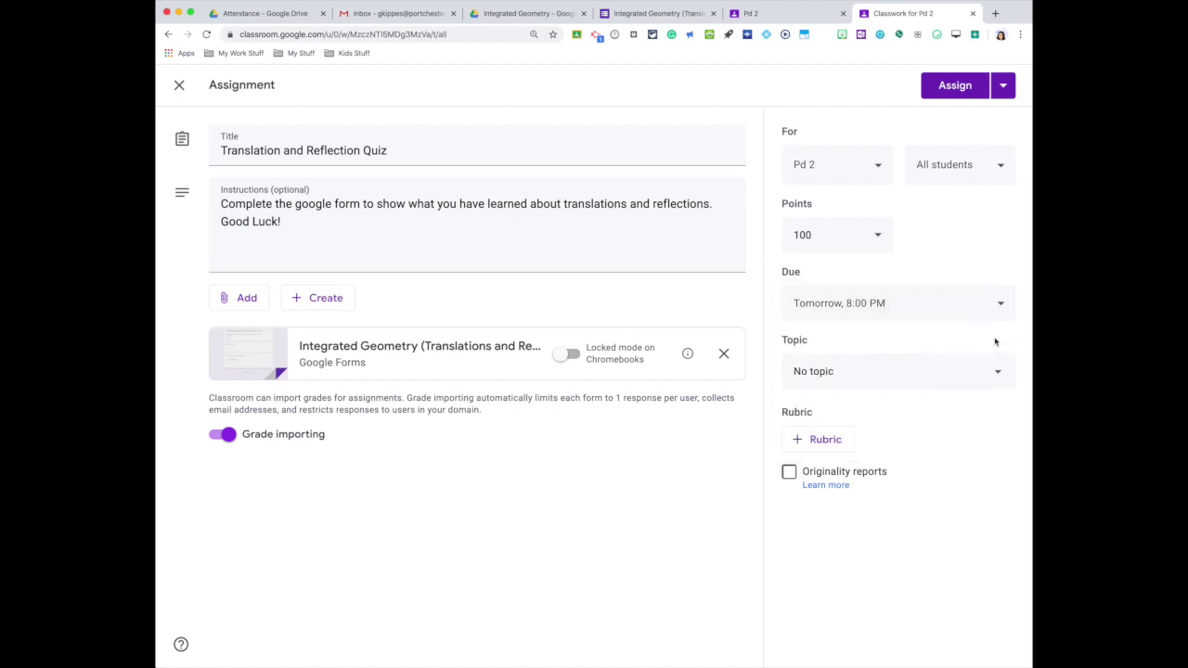
left_click(906, 375)
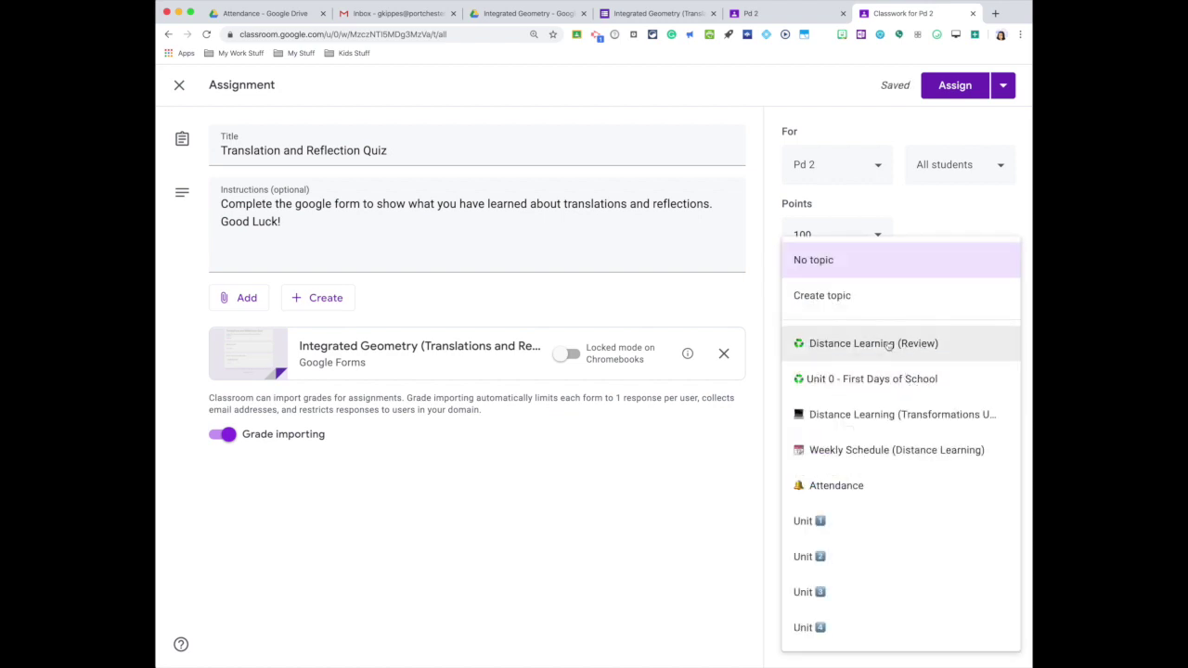
Choose Distance Learning (Transformations Unit) as the quiz's topic
left_click(909, 425)
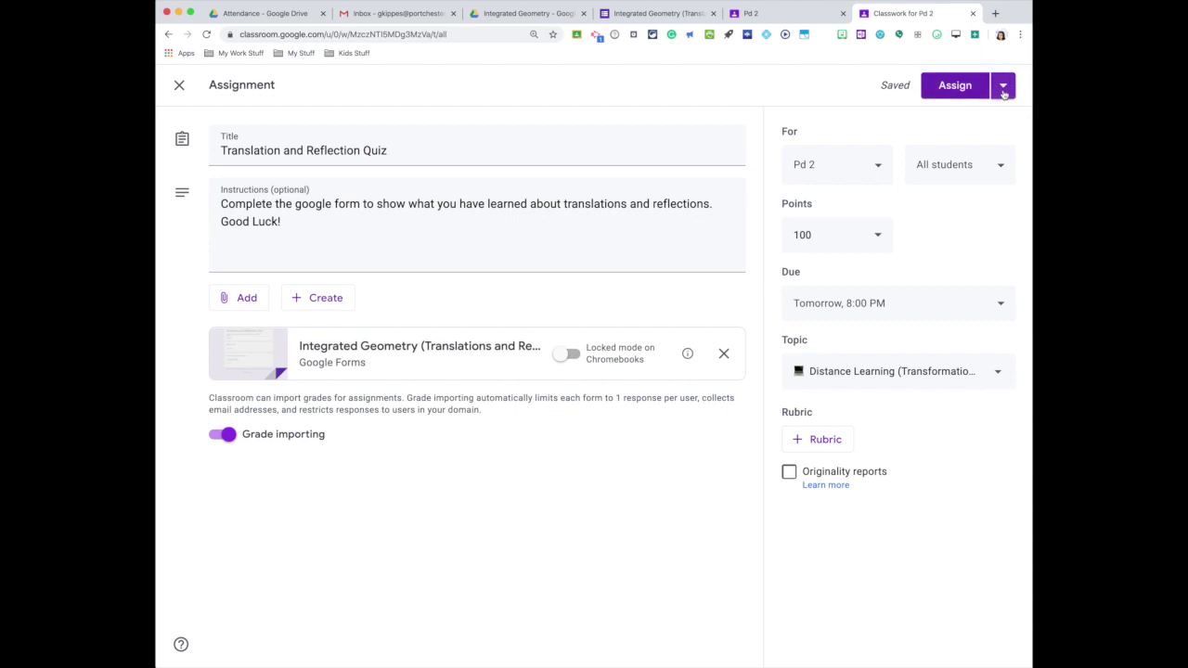
Use Assign's Schedule option to post the quiz May 1, 2020 at 8:00 AM
left_click(1003, 90)
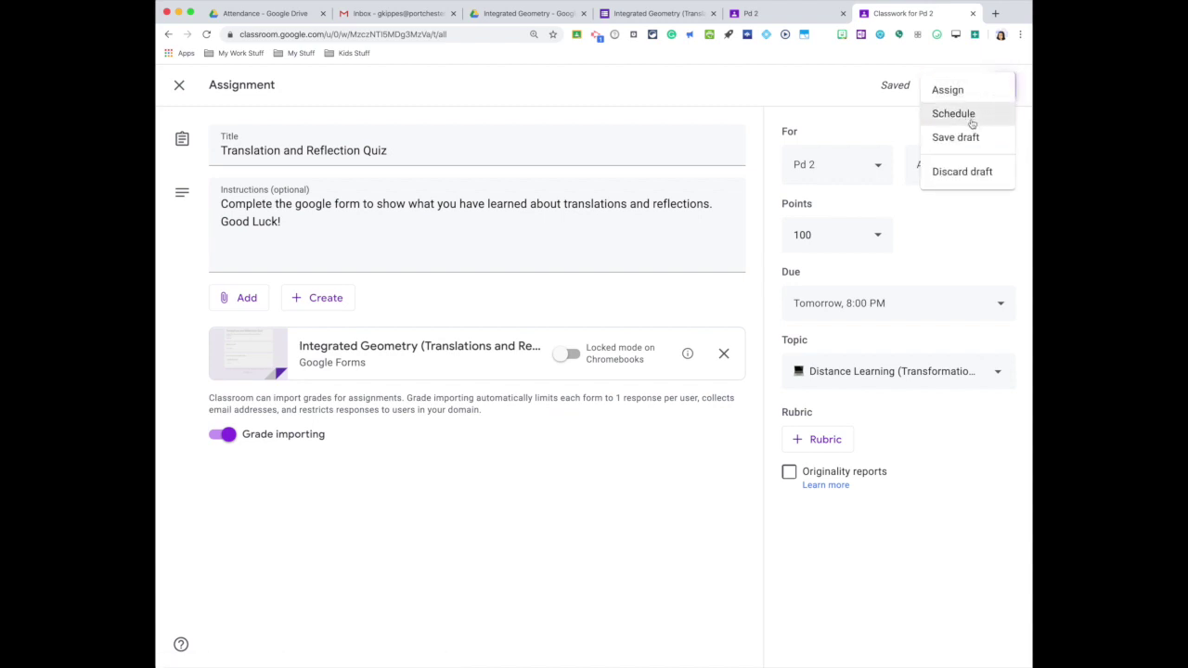
left_click(972, 119)
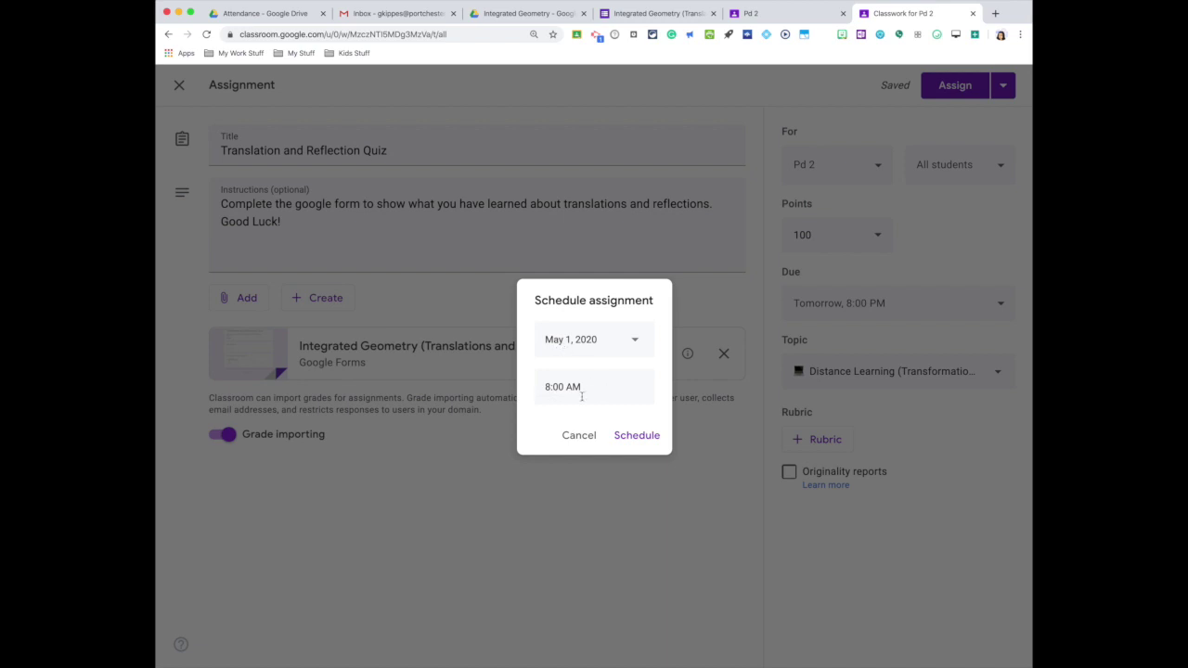
left_click(635, 442)
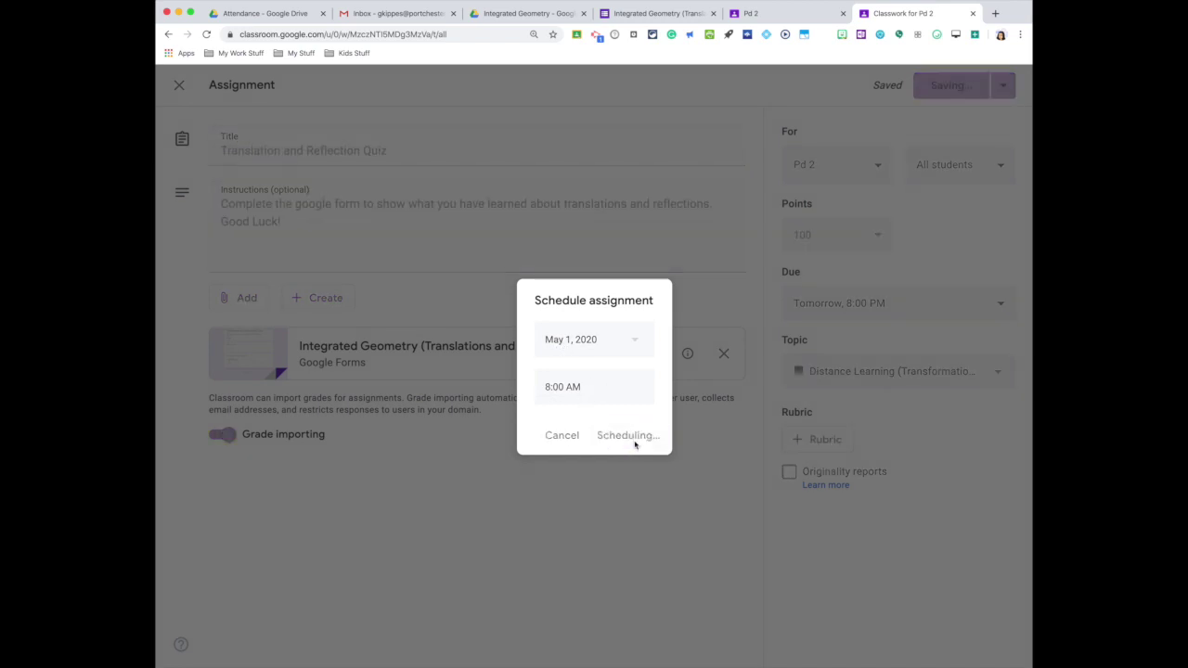